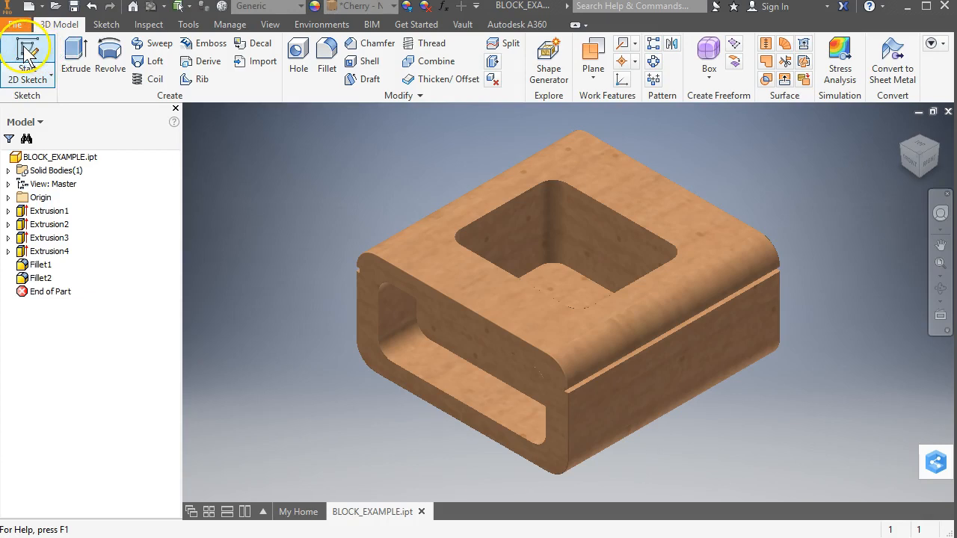
Start a 2D sketch on the block's long outer side face, beneath the rounded upper edge
{"action": "left_click", "coordinate": [617, 408]}
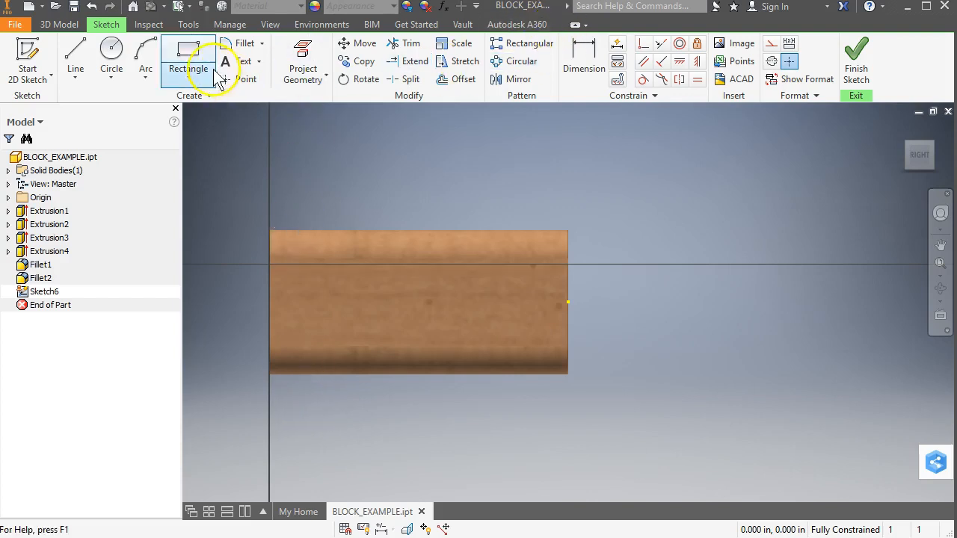
{"action": "left_click", "coordinate": [188, 52]}
{"action": "left_click", "coordinate": [330, 394]}
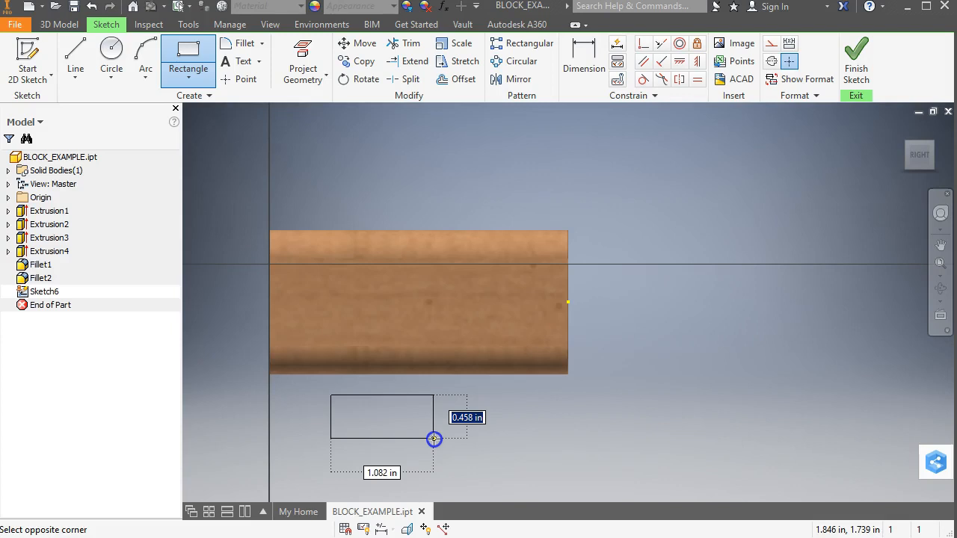
{"action": "key", "text": "Escape"}
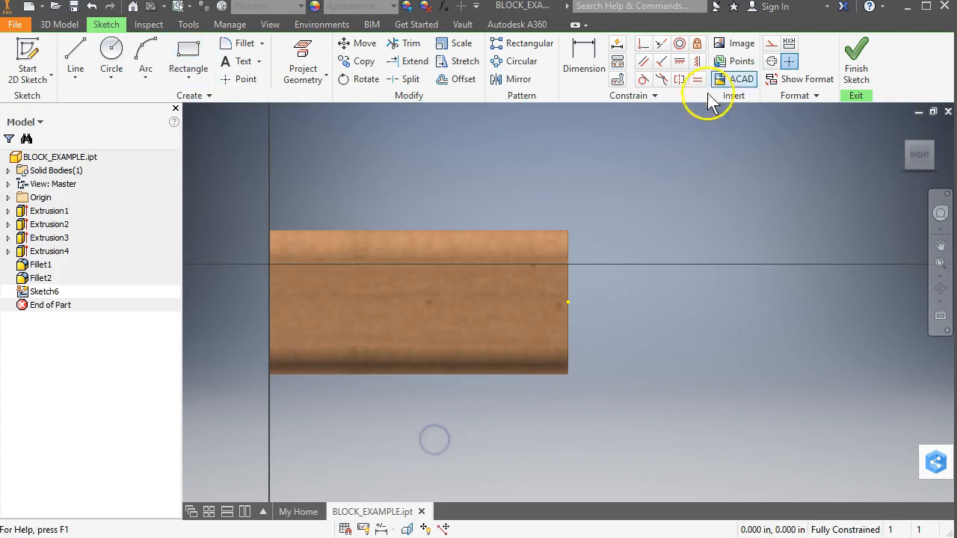
Draw a construction rectangle 0.7 in wide and 0.3 in high below the block's side face
{"action": "left_click", "coordinate": [771, 49]}
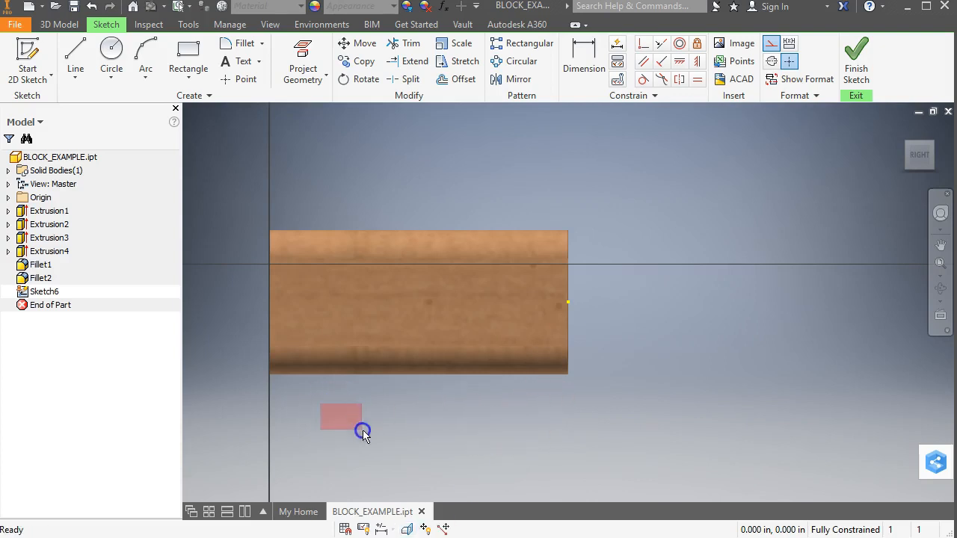
{"action": "left_click", "coordinate": [189, 49]}
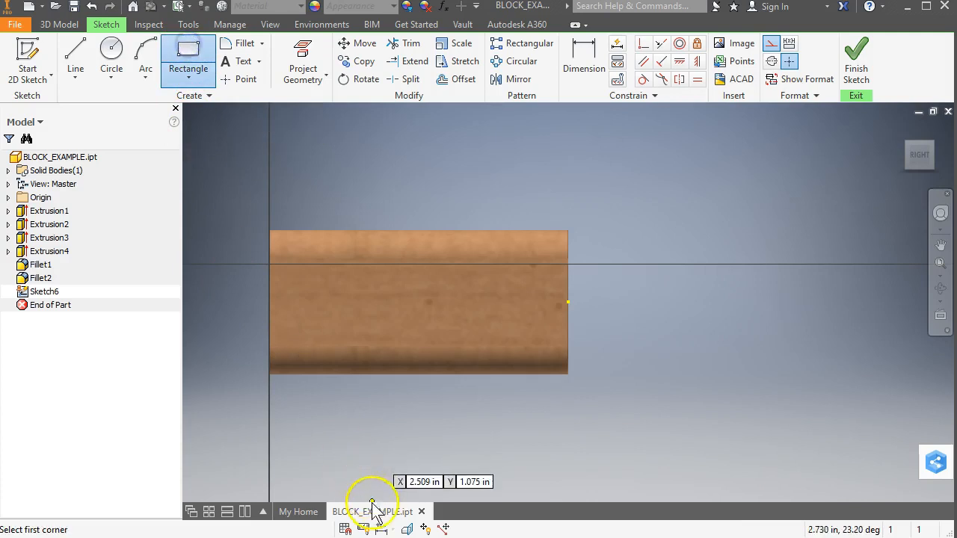
{"action": "left_click", "coordinate": [316, 403]}
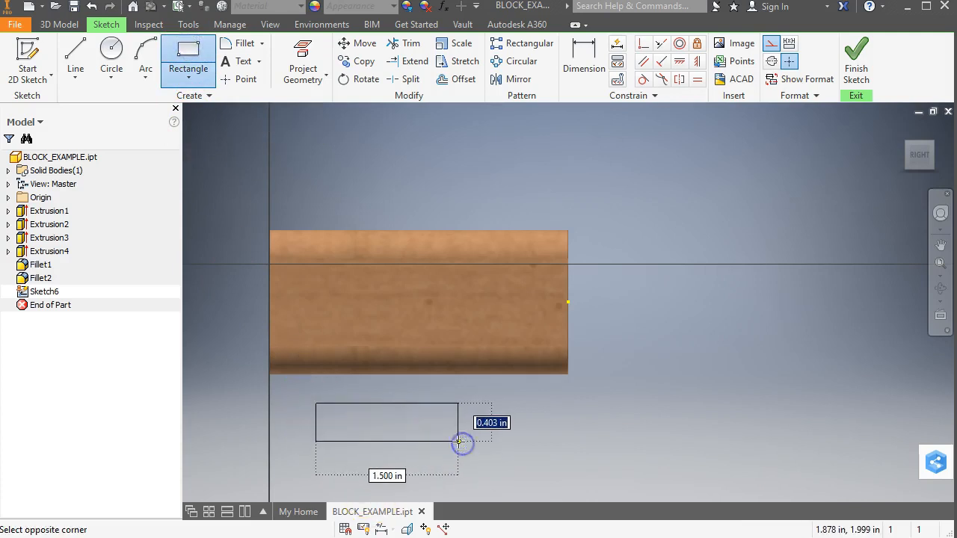
{"action": "type", "text": ".3"}
{"action": "key", "text": "Tab"}
{"action": "type", "text": ".7"}
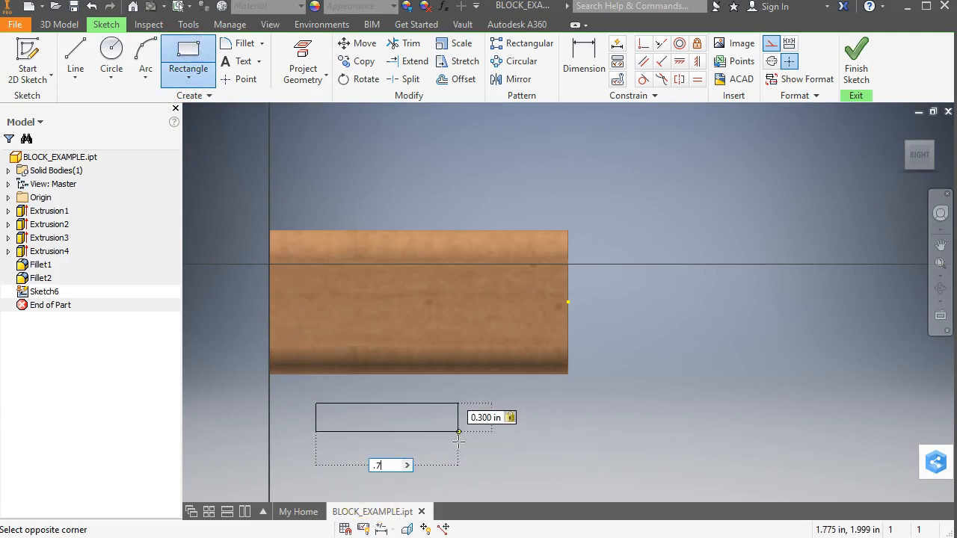
{"action": "key", "text": "Tab"}
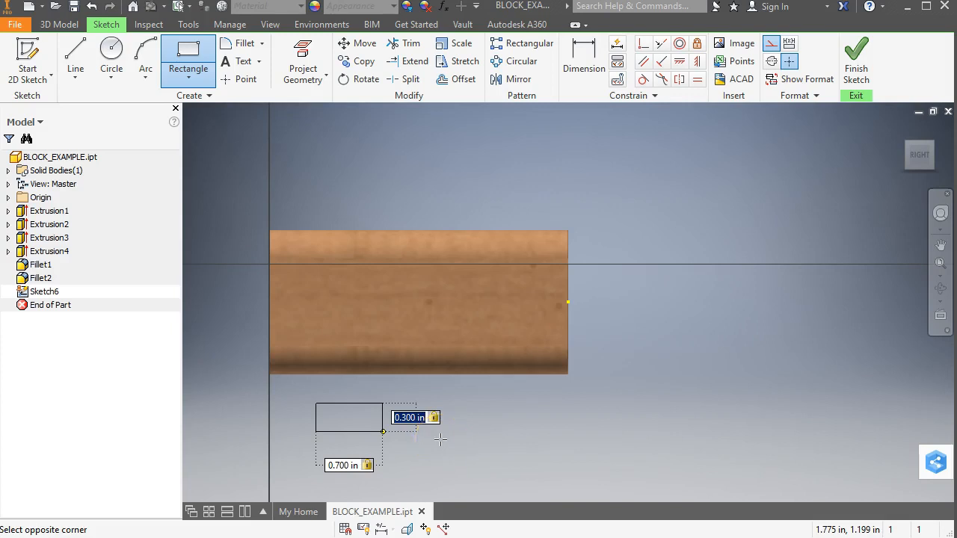
{"action": "key", "text": "Return"}
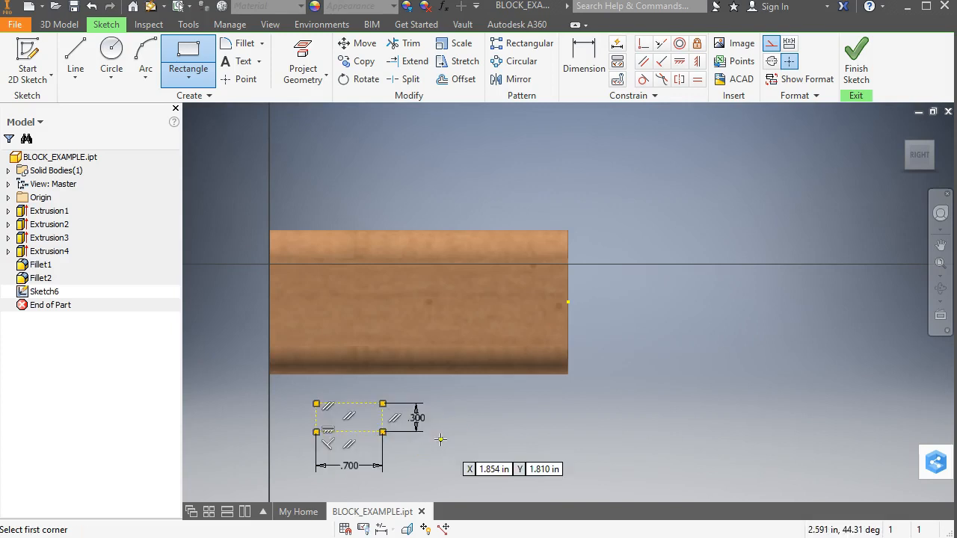
{"action": "left_click", "coordinate": [383, 404]}
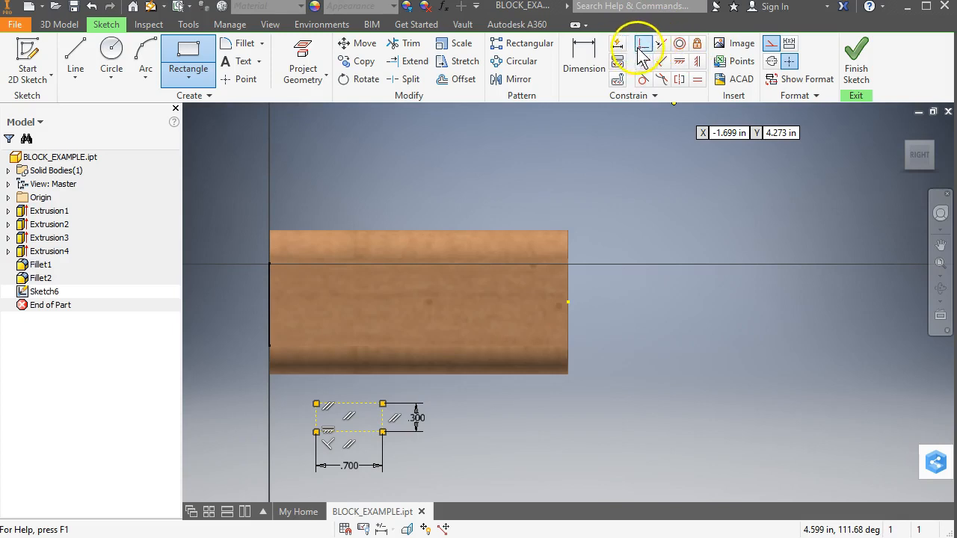
Constrain the construction rectangle's left and bottom edges collinear with the left and bottom edges of the block's side face
{"action": "left_click", "coordinate": [661, 46]}
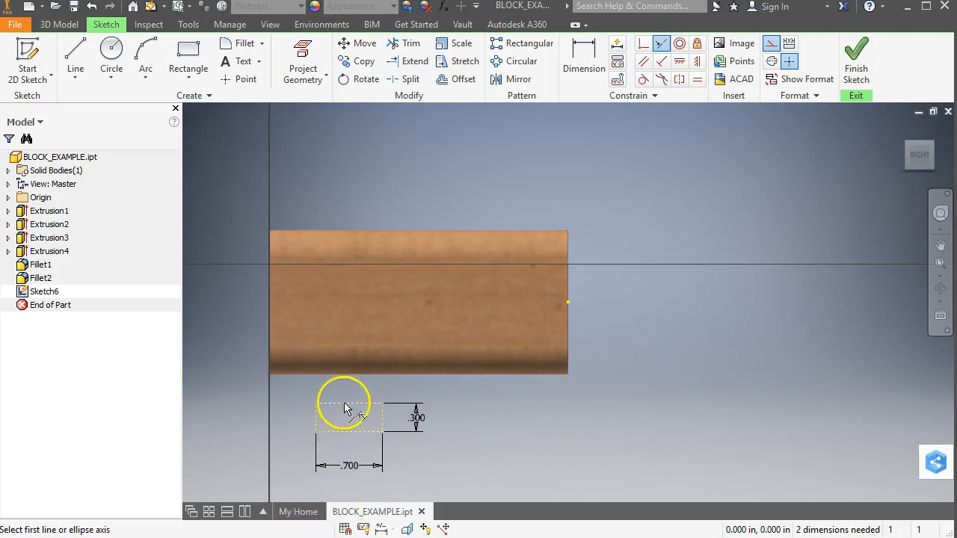
{"action": "scroll", "coordinate": [342, 412], "scroll_direction": "up", "scroll_amount": 4}
{"action": "scroll", "coordinate": [344, 416], "scroll_direction": "down", "scroll_amount": 3}
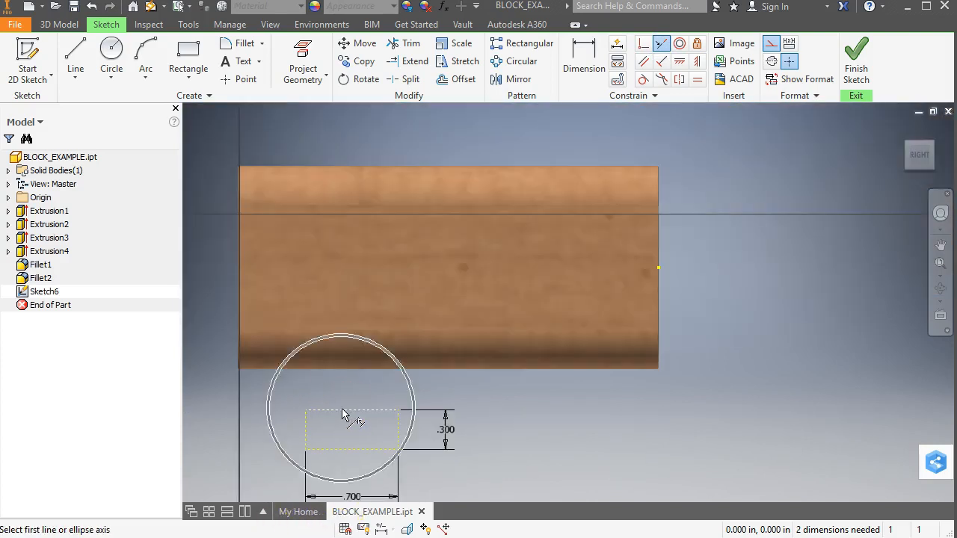
{"action": "middle_click_drag", "start_coordinate": [332, 395], "coordinate": [374, 406], "text": "shift"}
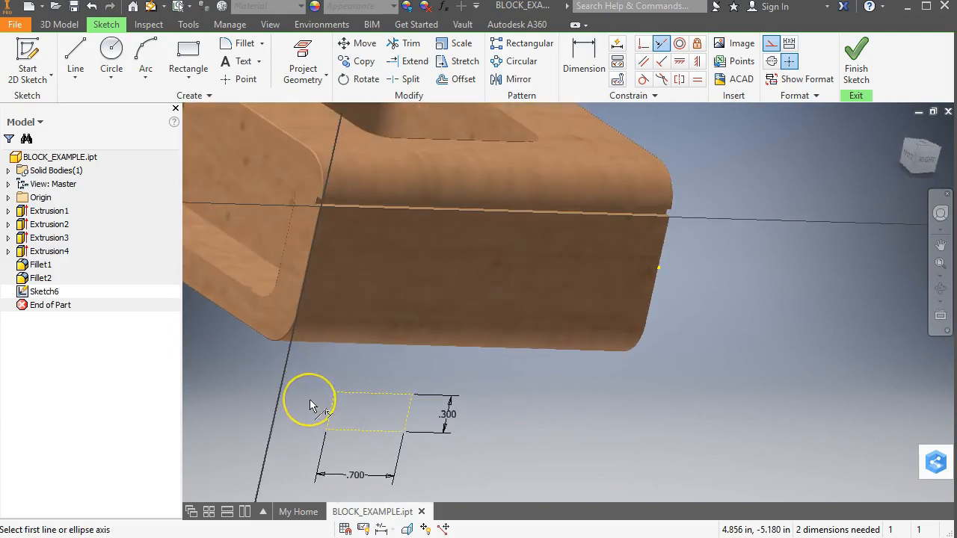
{"action": "left_click", "coordinate": [924, 158]}
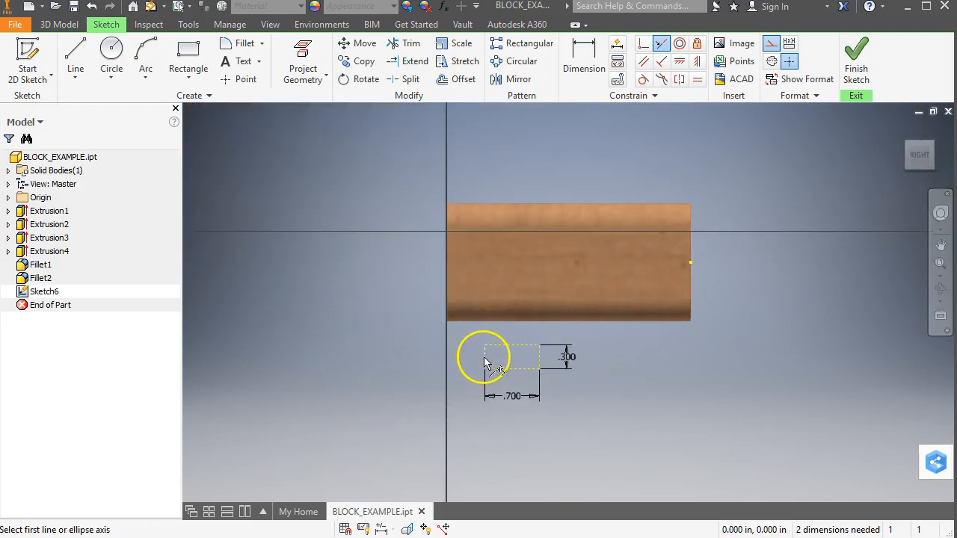
{"action": "scroll", "coordinate": [482, 366], "scroll_direction": "down", "scroll_amount": 2}
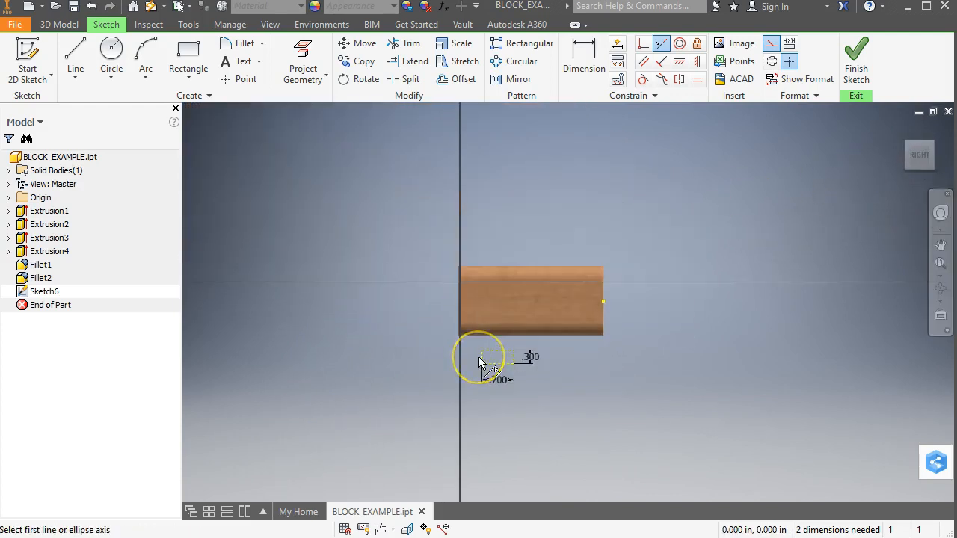
{"action": "scroll", "coordinate": [494, 367], "scroll_direction": "up", "scroll_amount": 5}
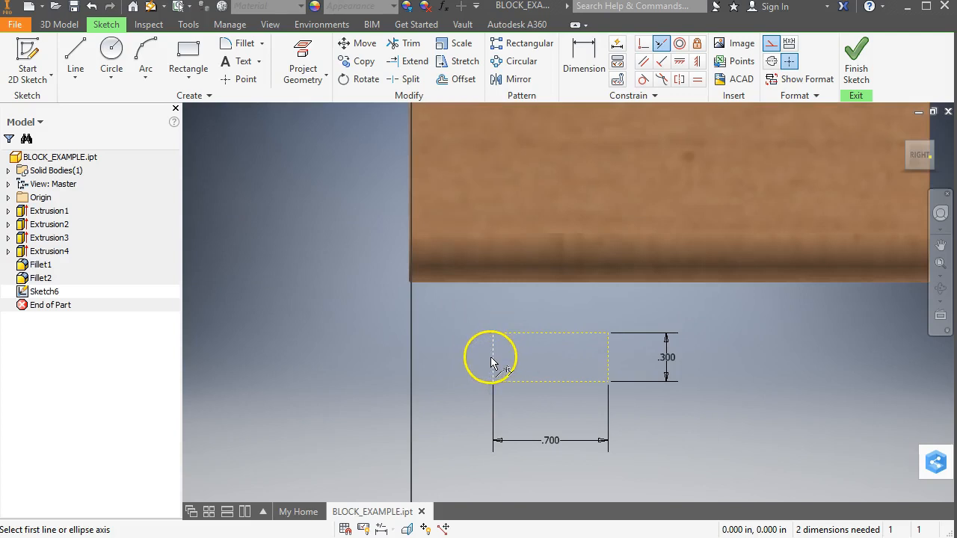
{"action": "left_click", "coordinate": [494, 356]}
{"action": "left_click", "coordinate": [408, 206]}
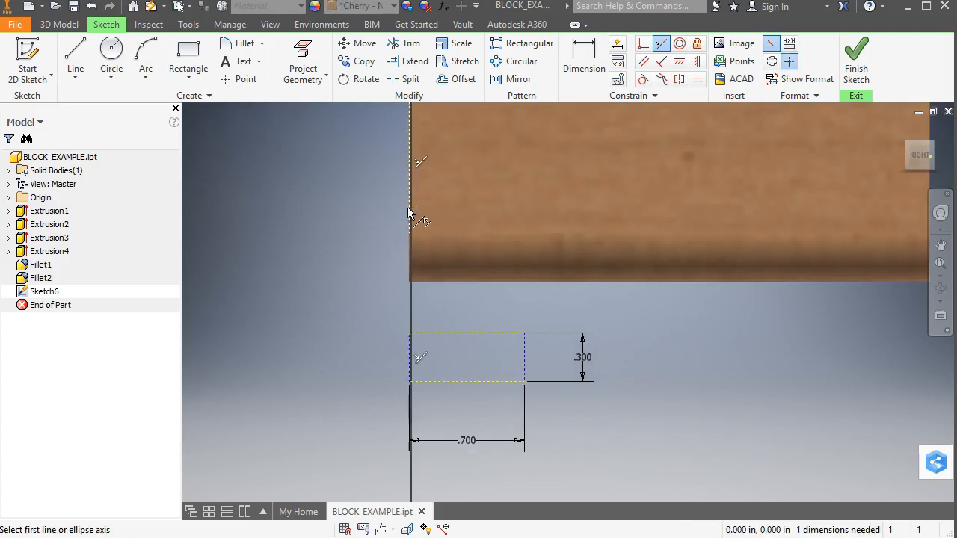
{"action": "left_click", "coordinate": [468, 381]}
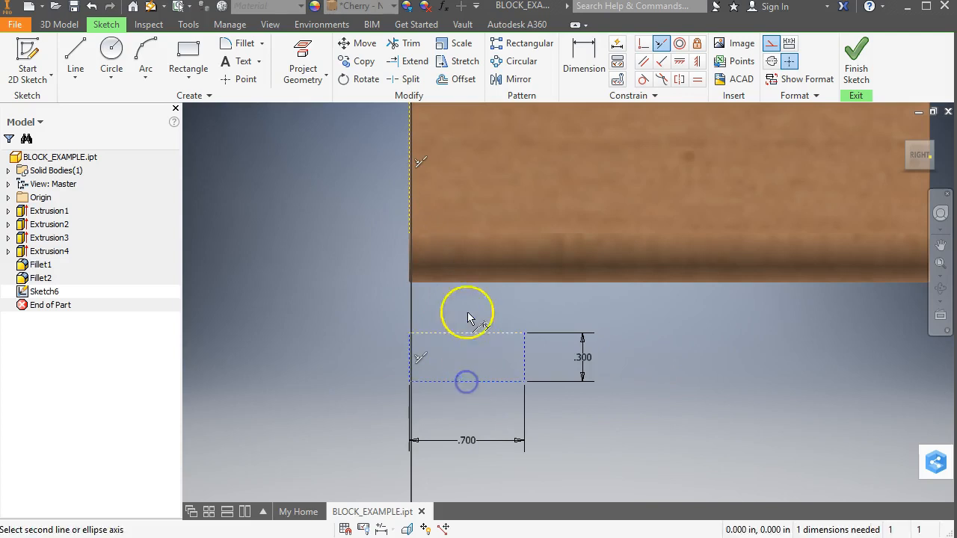
{"action": "left_click", "coordinate": [462, 284]}
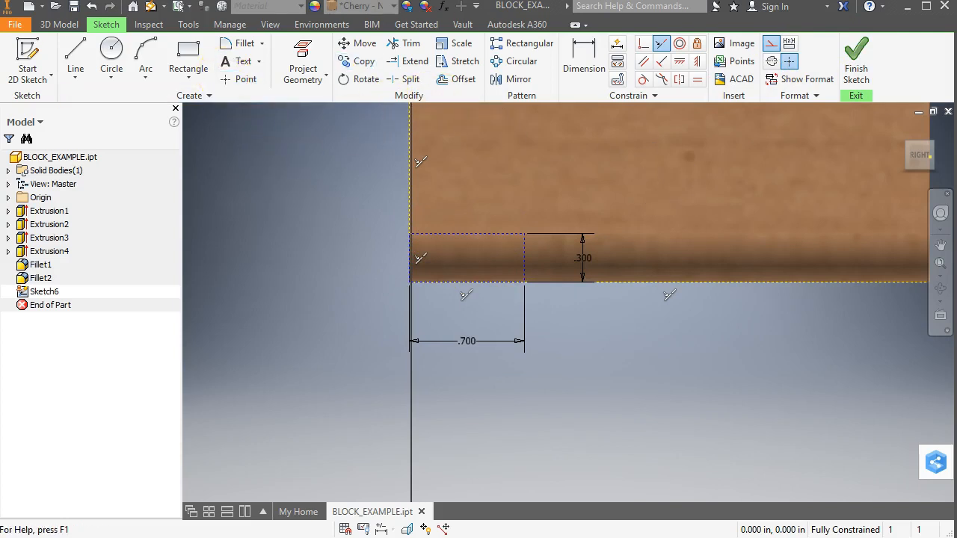
Place a regular, non-construction sketch point on the rectangle's upper-right corner and finish the sketch
{"action": "left_click", "coordinate": [771, 42]}
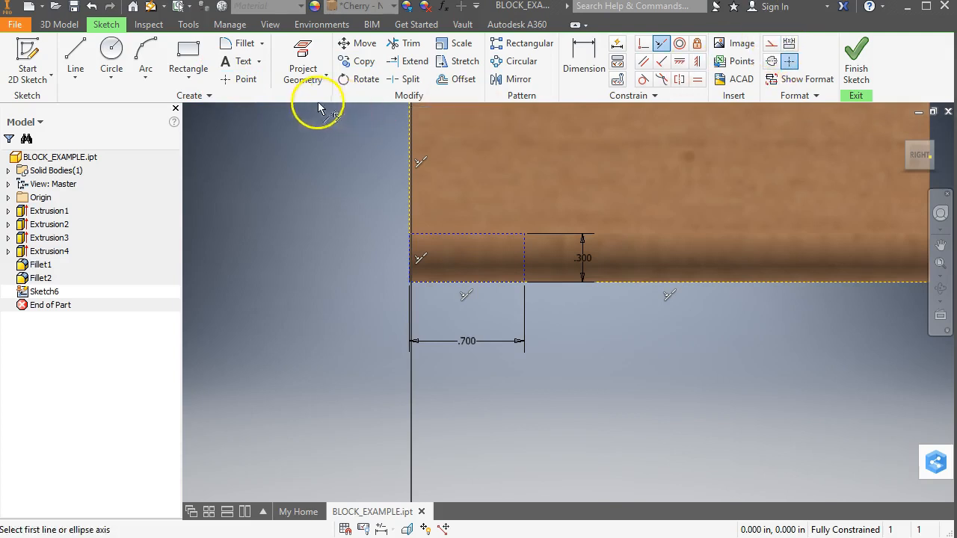
{"action": "left_click", "coordinate": [226, 79]}
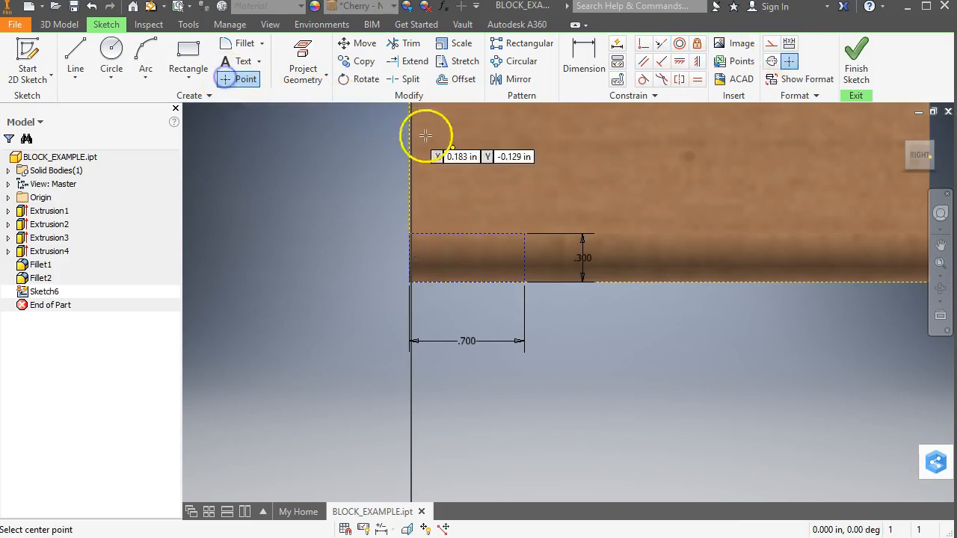
{"action": "left_click", "coordinate": [524, 235]}
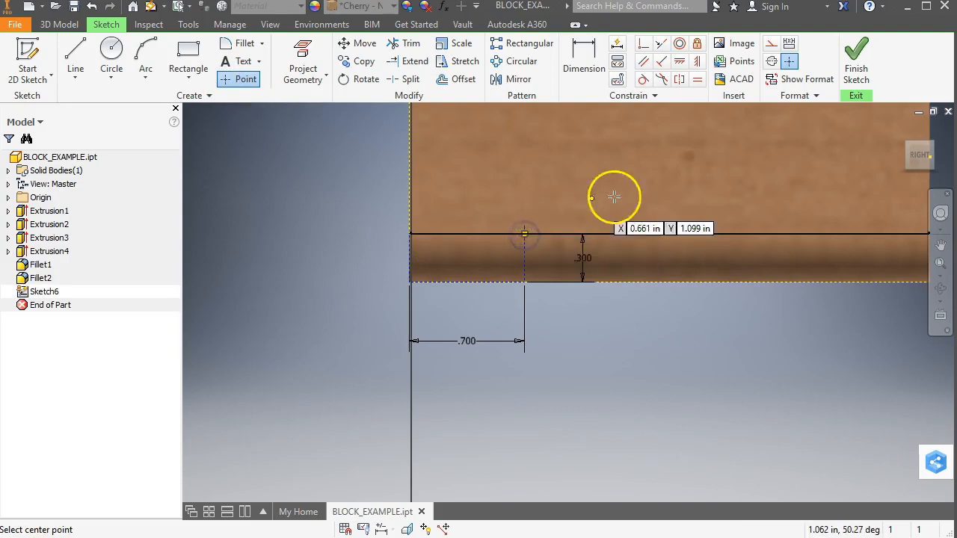
{"action": "left_click", "coordinate": [857, 69]}
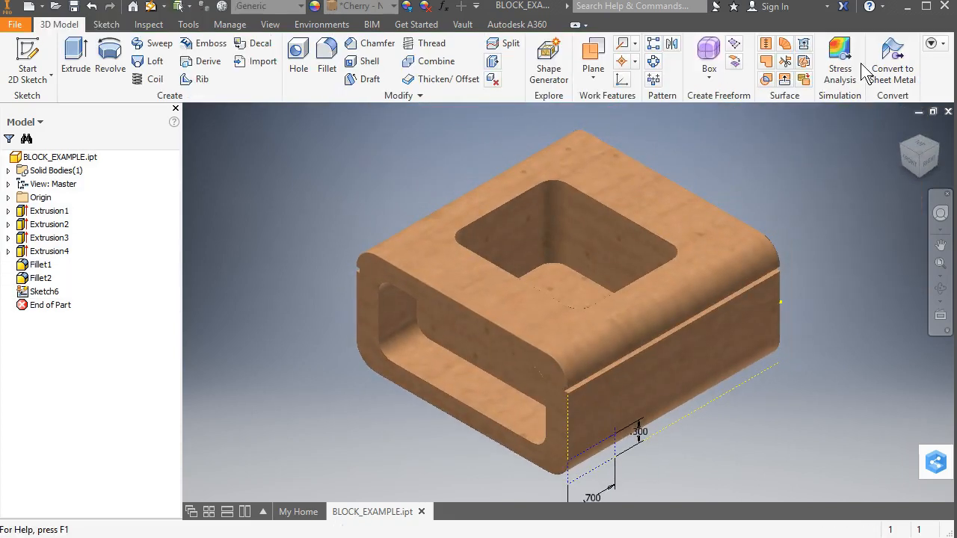
Start a simple drilled hole at the sketch point and set its termination to Through All
{"action": "left_click", "coordinate": [297, 56]}
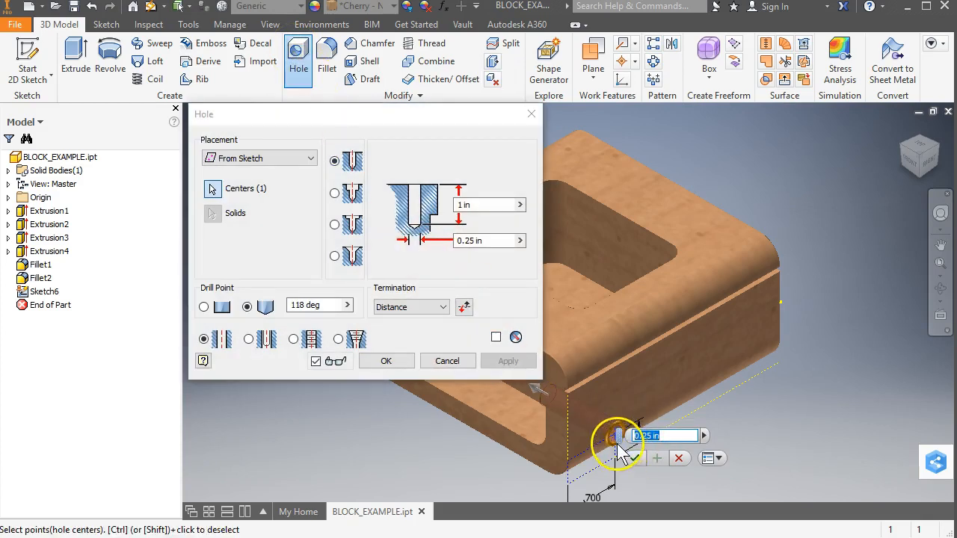
{"action": "scroll", "coordinate": [618, 441], "scroll_direction": "up", "scroll_amount": 5}
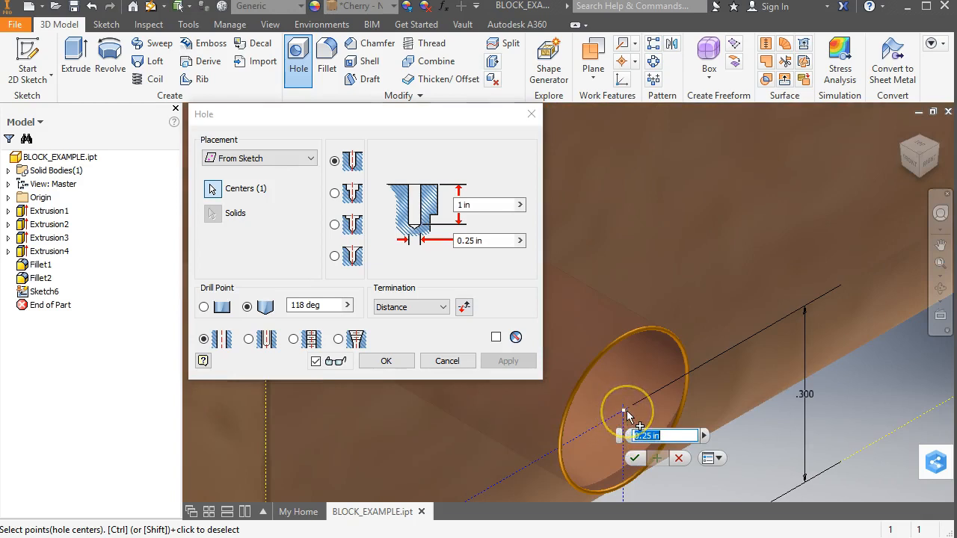
{"action": "left_click", "coordinate": [650, 436]}
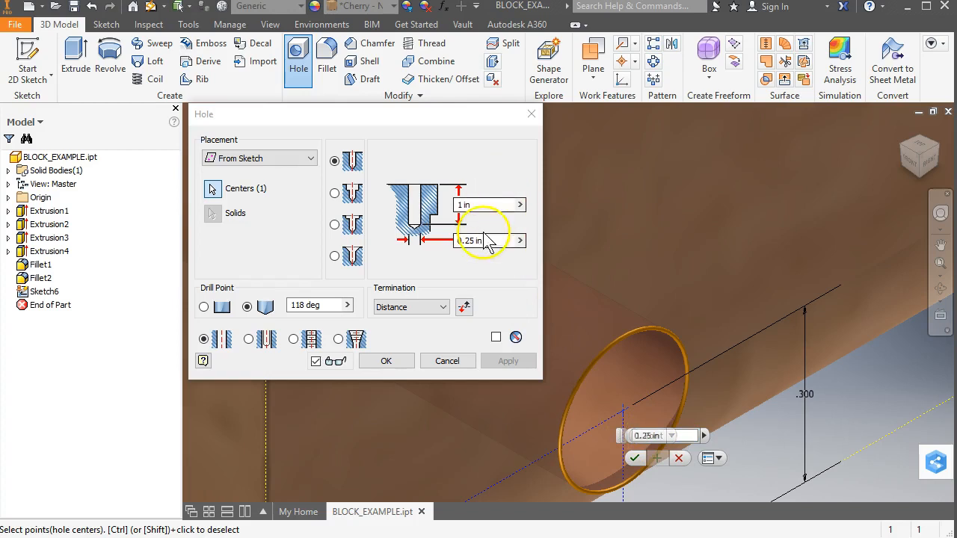
{"action": "left_click", "coordinate": [439, 314]}
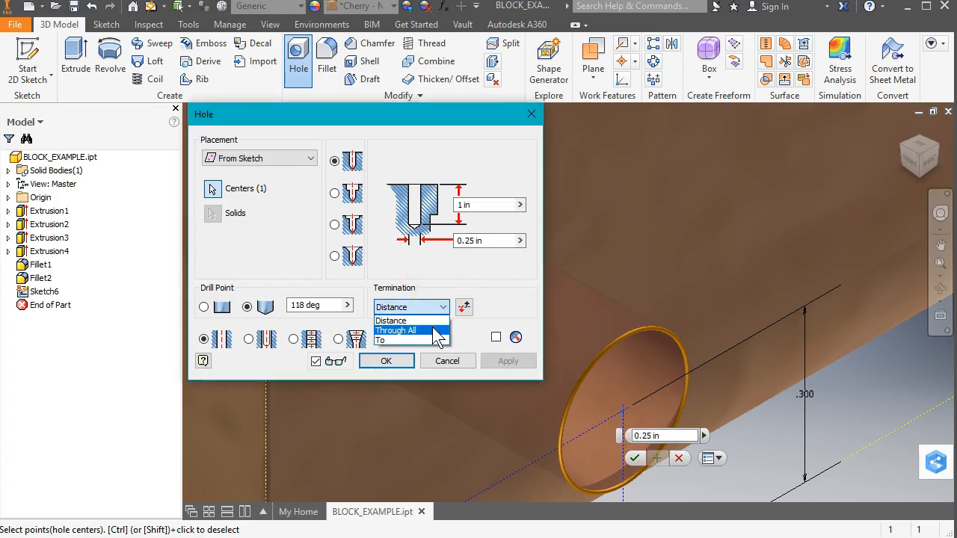
{"action": "left_click", "coordinate": [434, 329]}
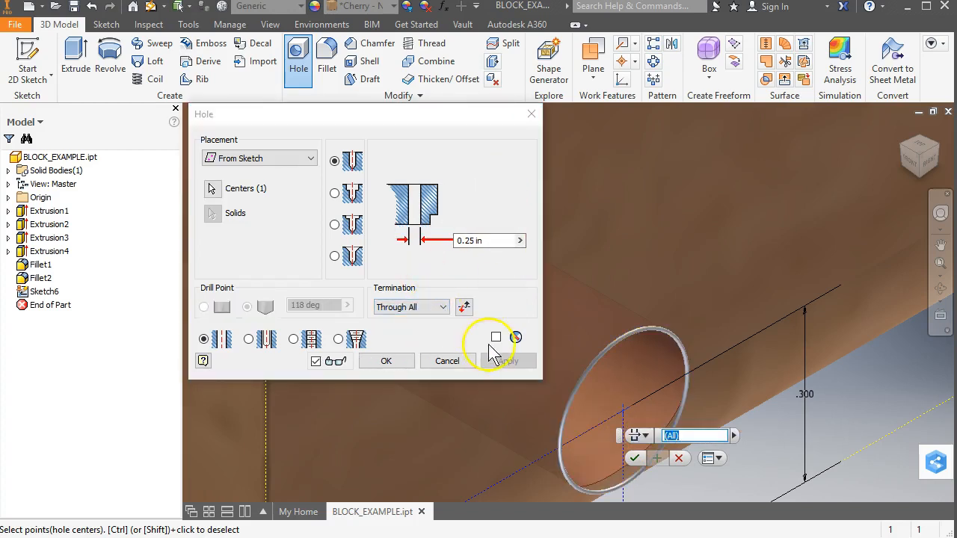
{"action": "scroll", "coordinate": [588, 287], "scroll_direction": "down", "scroll_amount": 6}
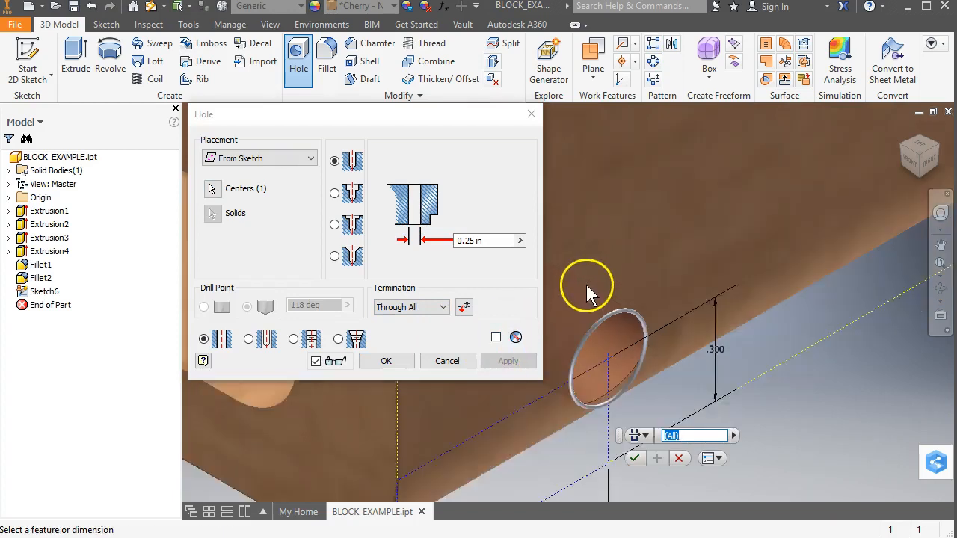
{"action": "middle_click_drag", "start_coordinate": [639, 202], "coordinate": [842, 322]}
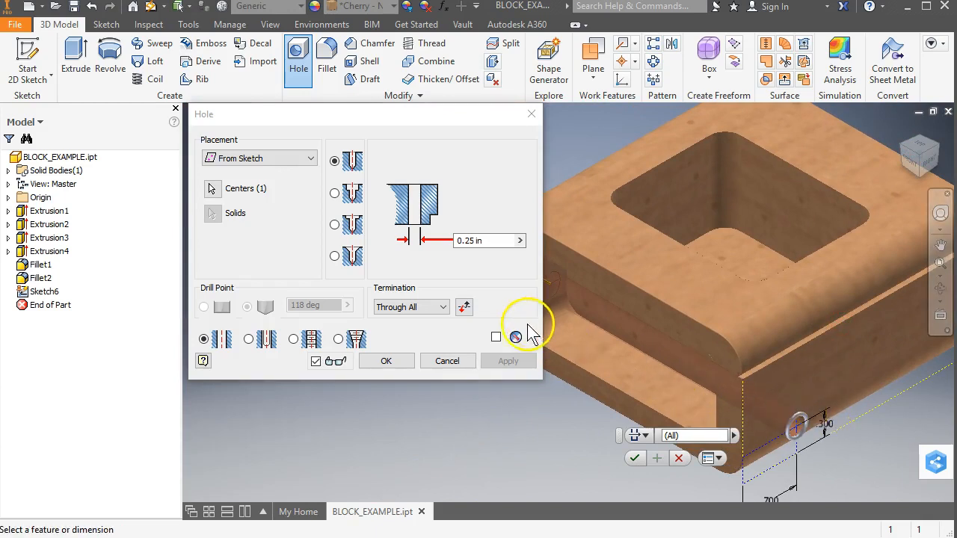
Try the Distance and To termination options for the hole
{"action": "left_click", "coordinate": [433, 305]}
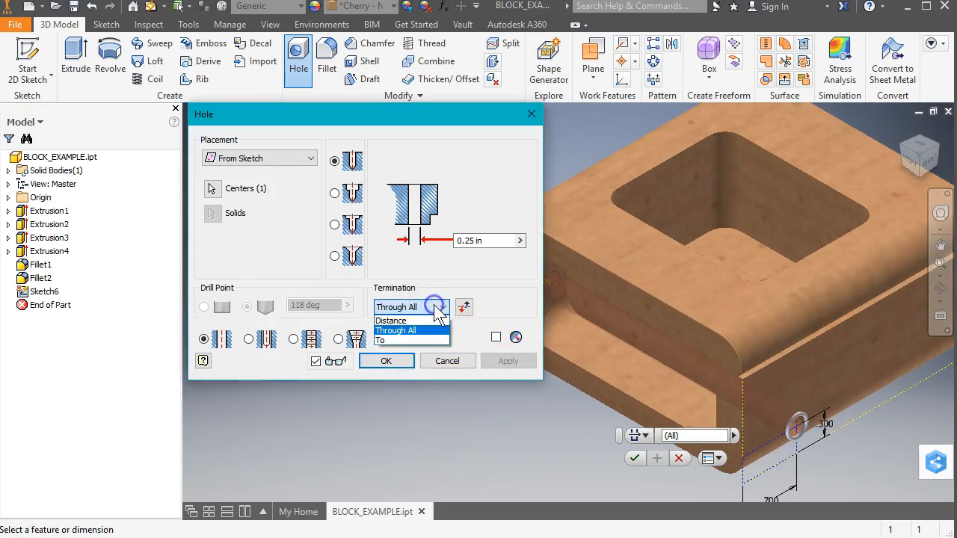
{"action": "left_click", "coordinate": [424, 317]}
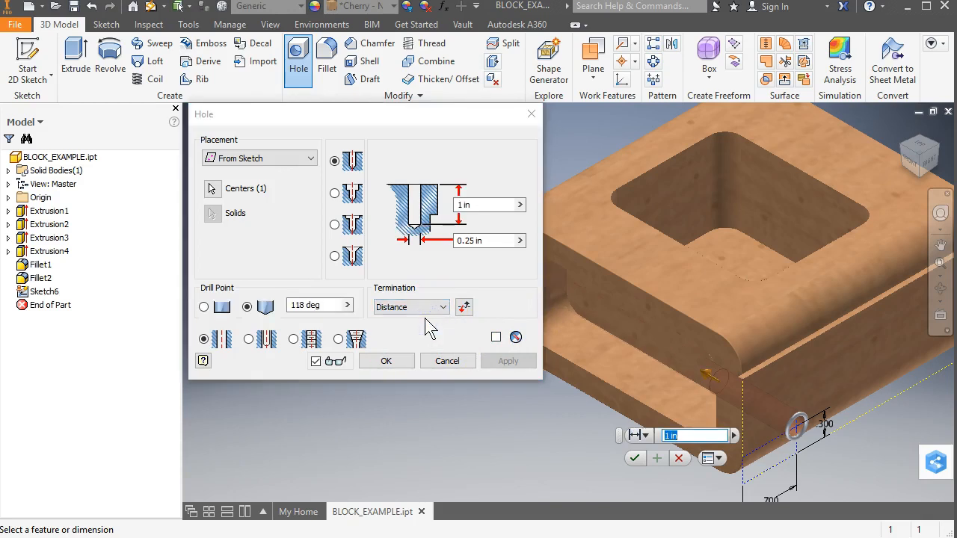
{"action": "left_click", "coordinate": [415, 307]}
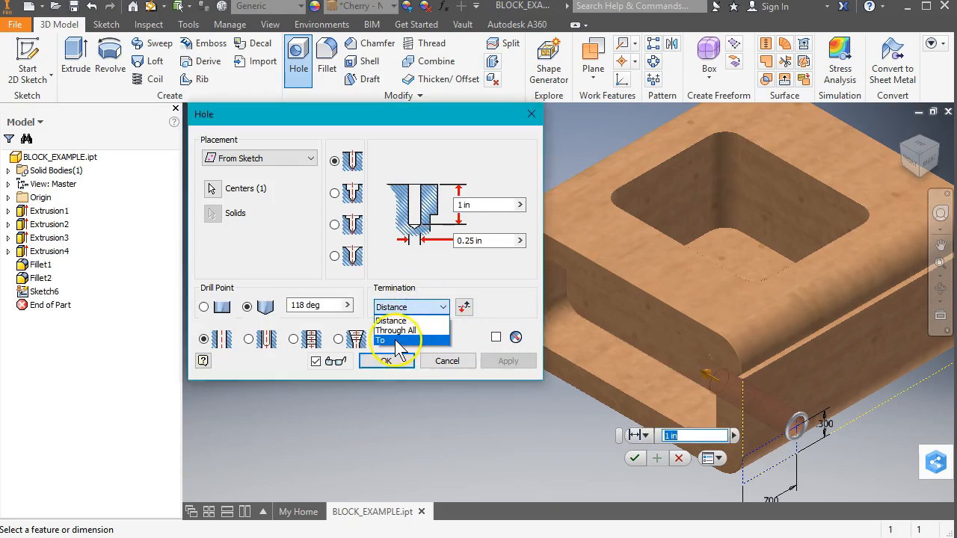
{"action": "left_click", "coordinate": [393, 340]}
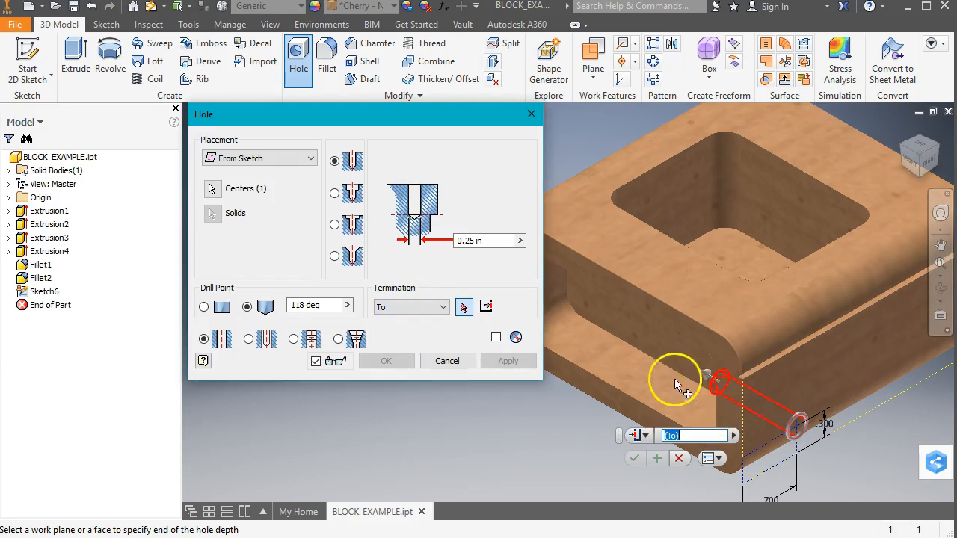
Set the hole's termination to Distance, with a depth of 0.3 in and a diameter of 0.29 in
{"action": "left_click", "coordinate": [416, 307]}
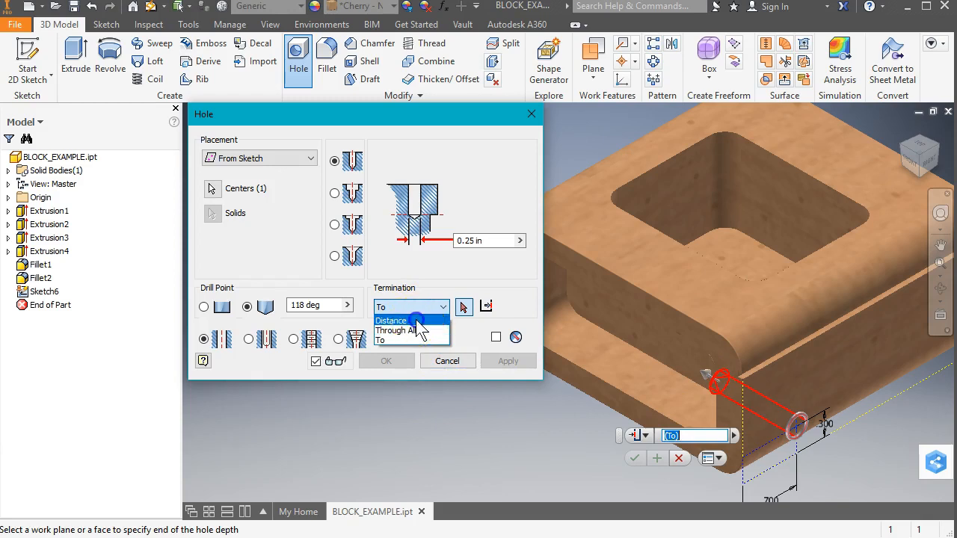
{"action": "left_click", "coordinate": [396, 320]}
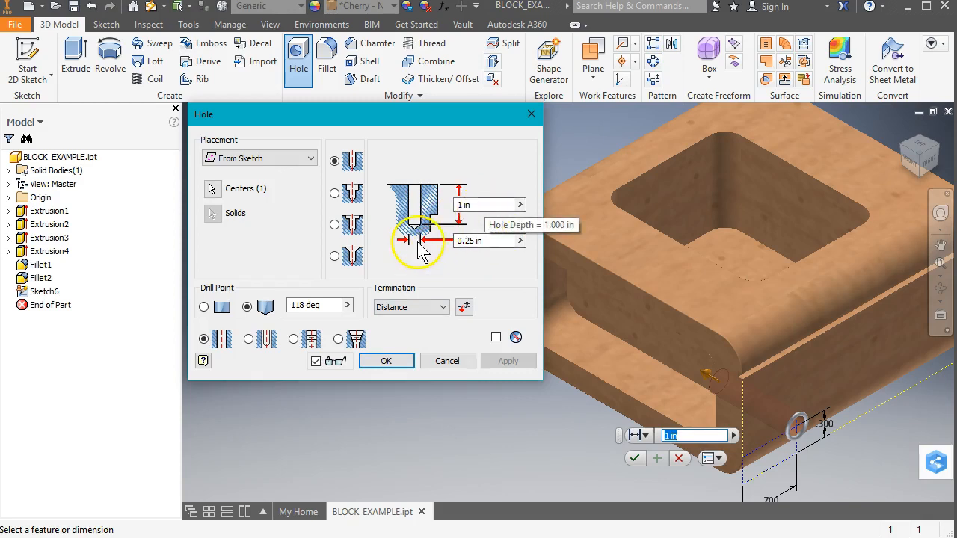
{"action": "left_click_drag", "start_coordinate": [481, 205], "coordinate": [455, 203]}
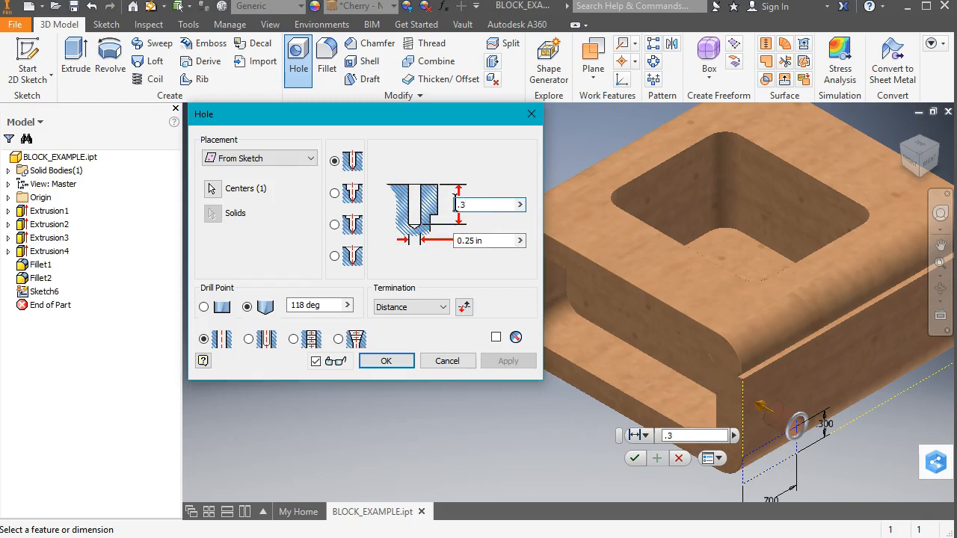
{"action": "key", "text": "Tab"}
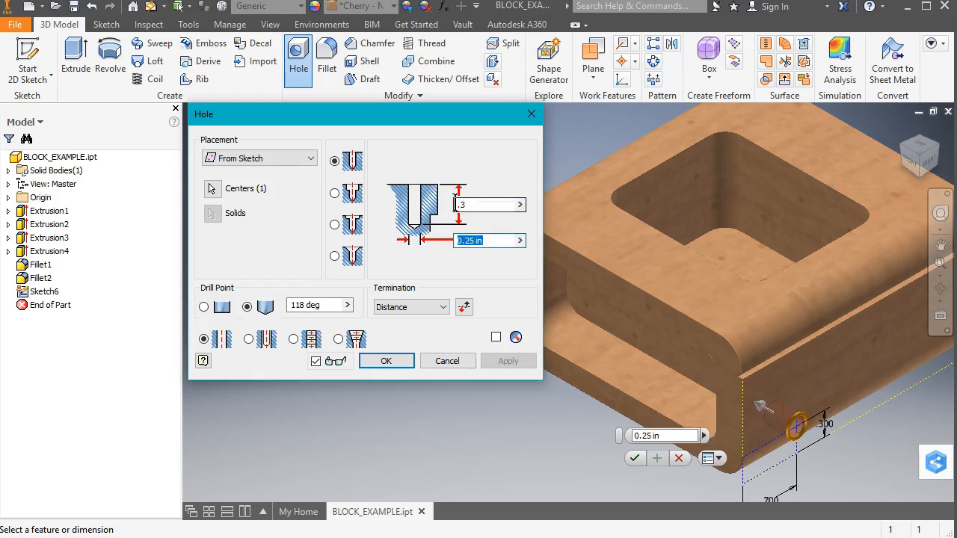
{"action": "type", "text": "2"}
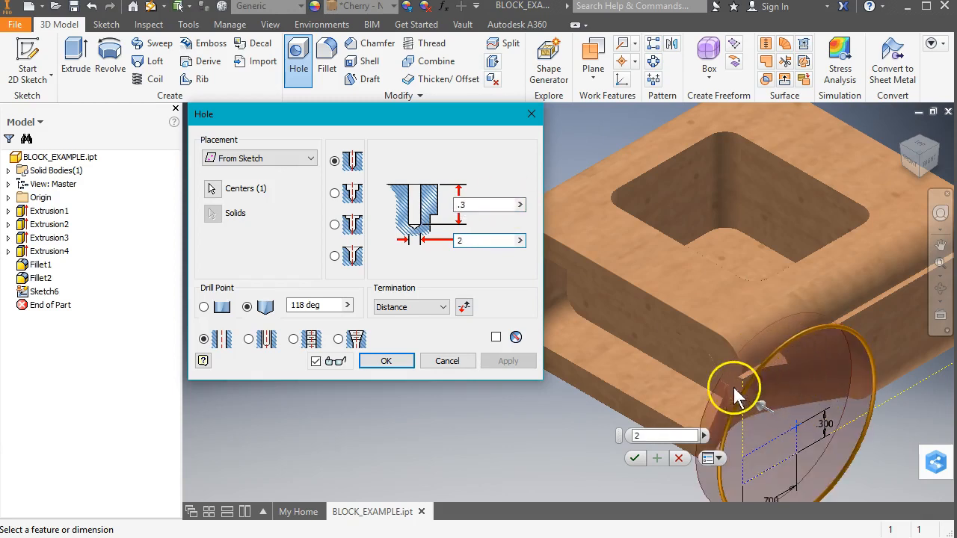
{"action": "left_click_drag", "start_coordinate": [493, 242], "coordinate": [447, 243]}
{"action": "type", "text": "0.29"}
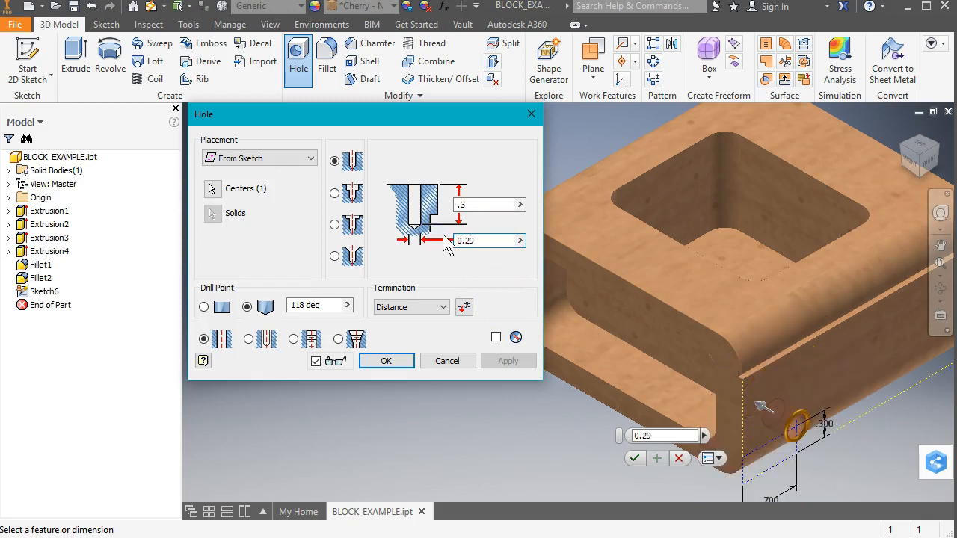
Try the counterbore and spotface hole types, and return to the simple drilled type
{"action": "left_click", "coordinate": [483, 204]}
{"action": "left_click", "coordinate": [358, 202]}
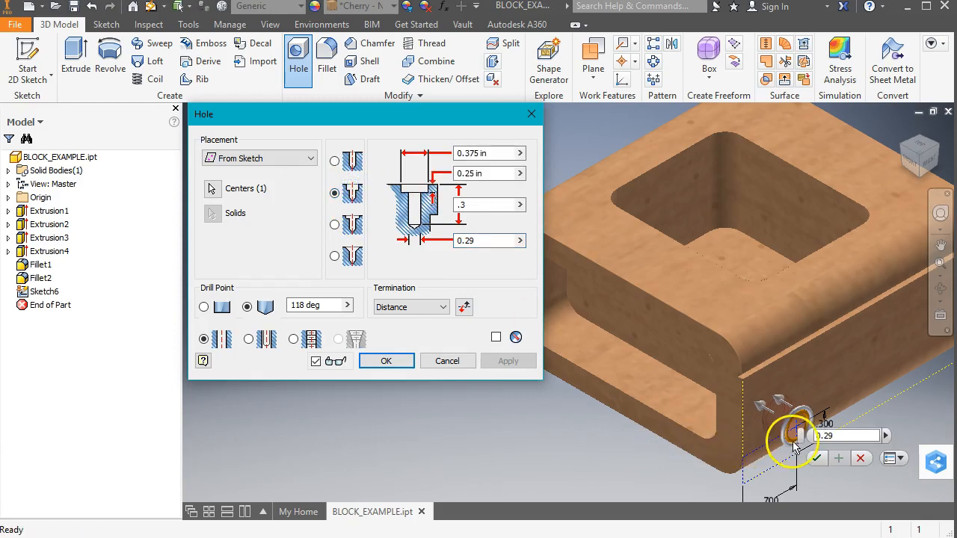
{"action": "left_click", "coordinate": [353, 224]}
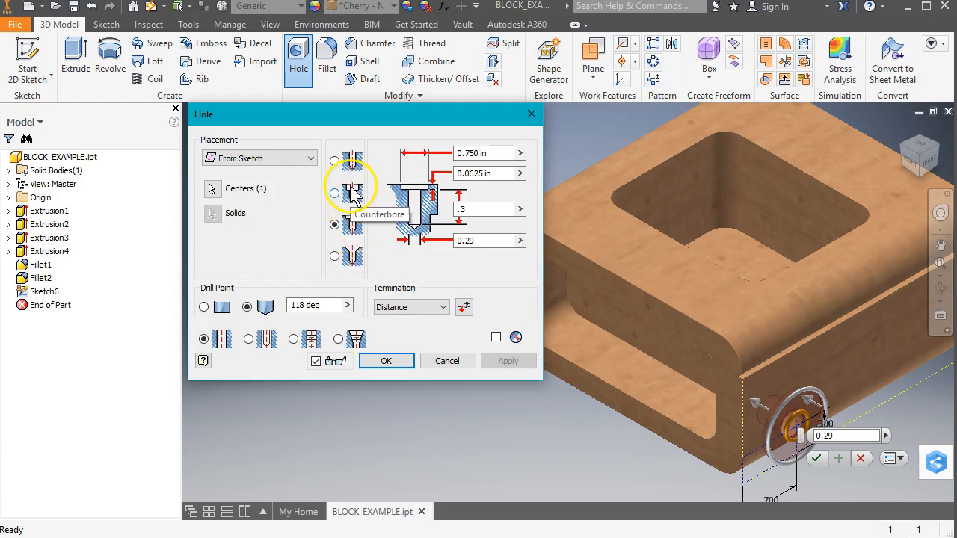
{"action": "left_click", "coordinate": [337, 161]}
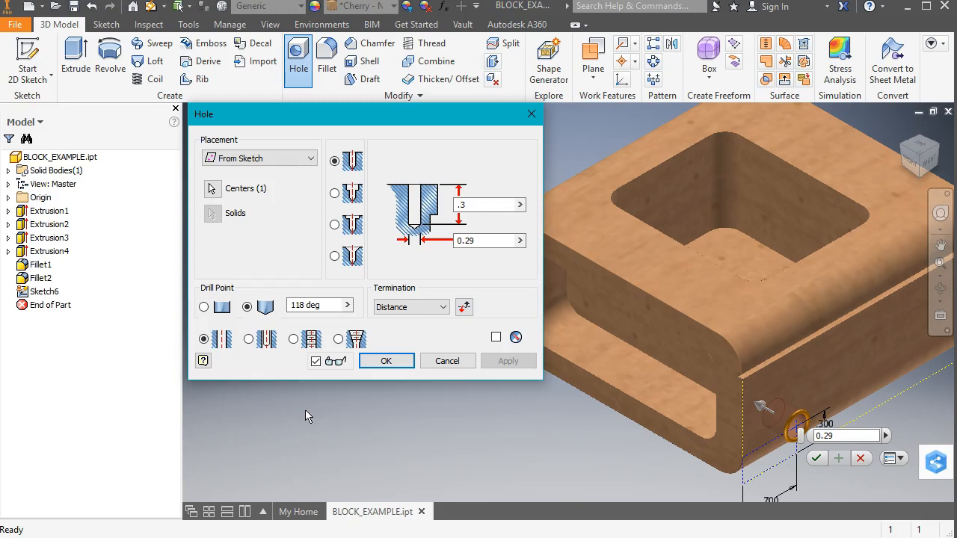
Create the drilled hole and view the block's right side face straight on
{"action": "left_click", "coordinate": [304, 363]}
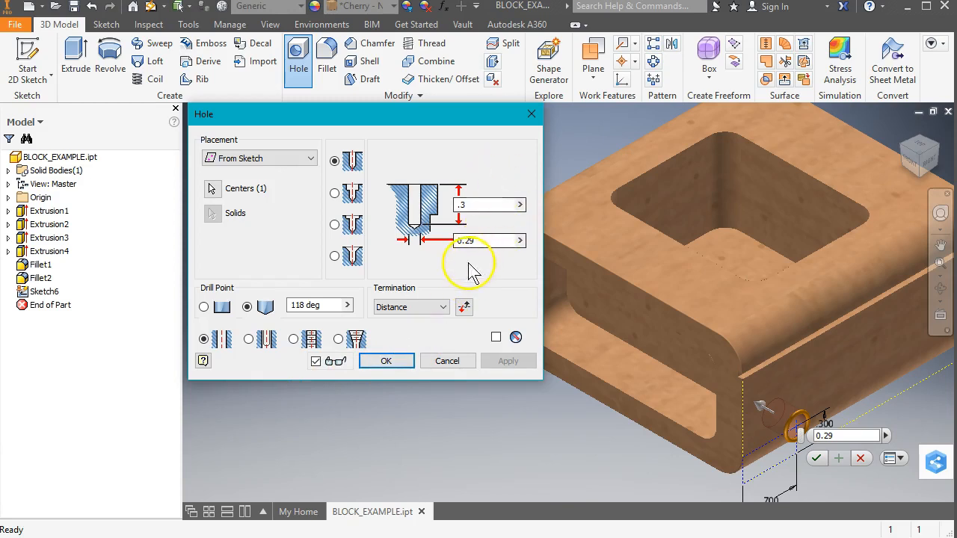
{"action": "left_click", "coordinate": [387, 362]}
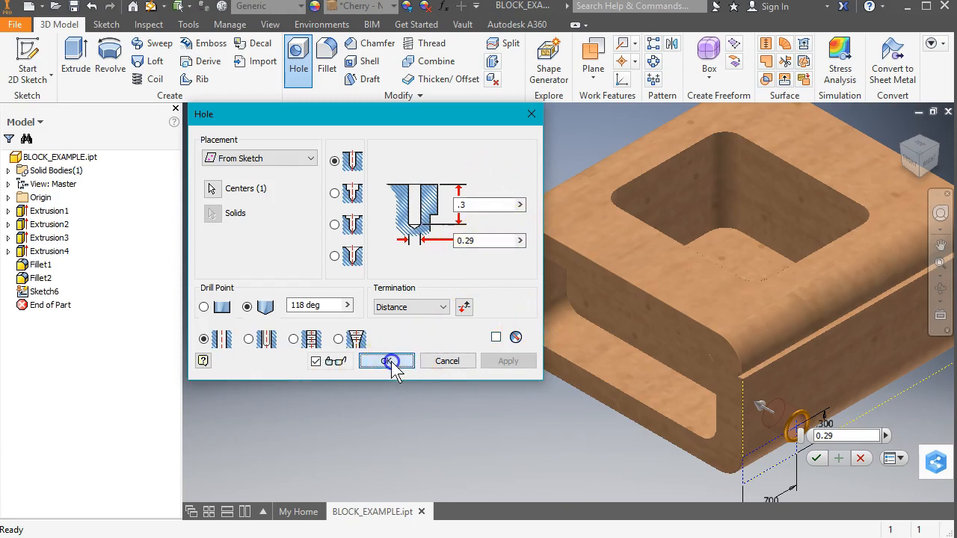
{"action": "left_click", "coordinate": [931, 163]}
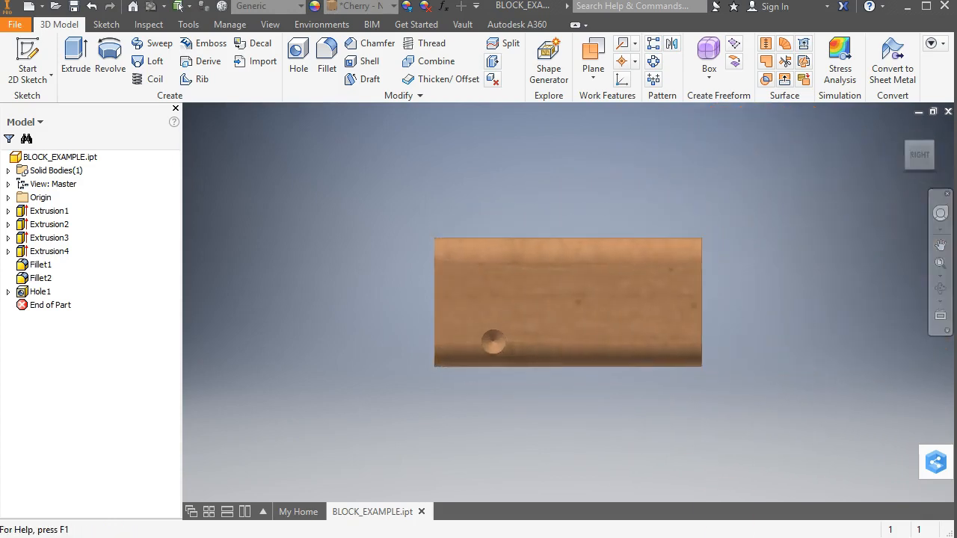